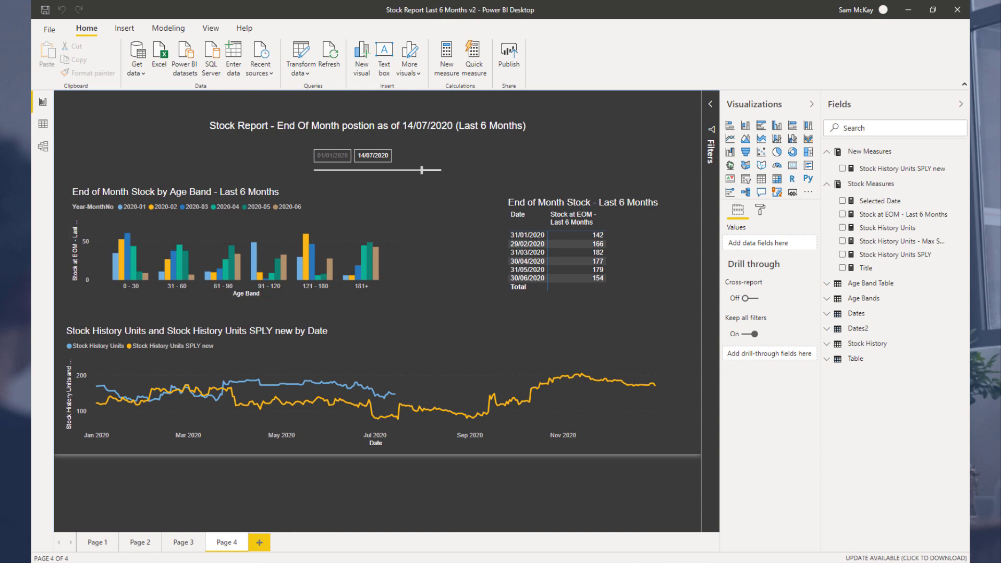
# Switch from the Page 4 stock report to the Chrome forum thread 'Report to show only up to current date'
pyautogui.moveTo(108, 544)
pyautogui.click(324, 520)
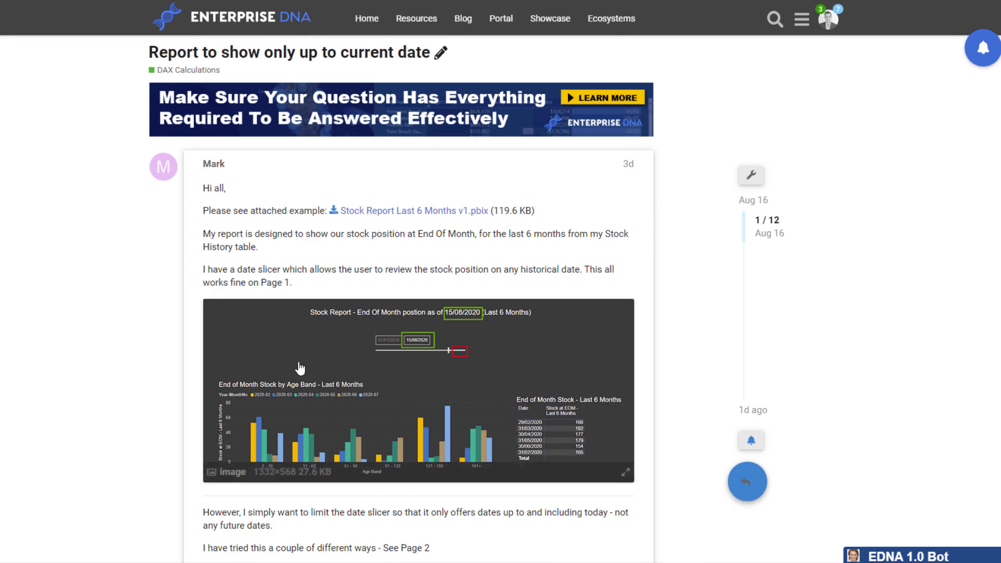
pyautogui.click(408, 369)
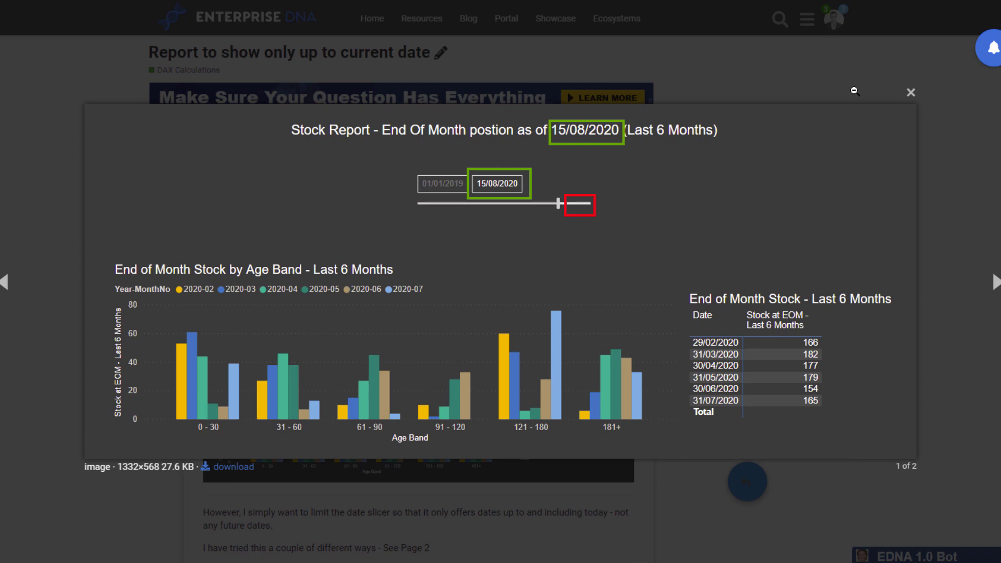
pyautogui.click(911, 93)
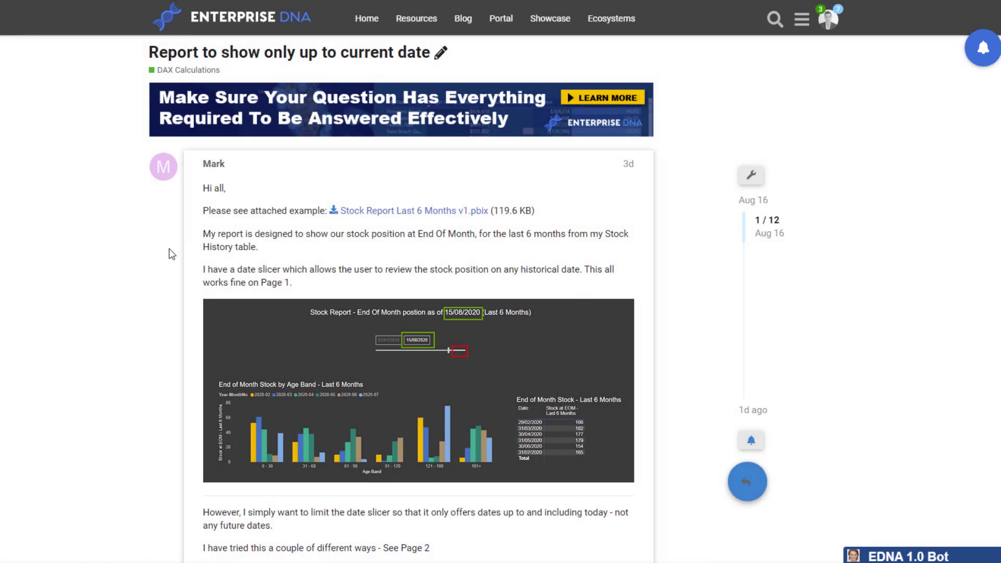
pyautogui.scroll(-3, 109, 320)
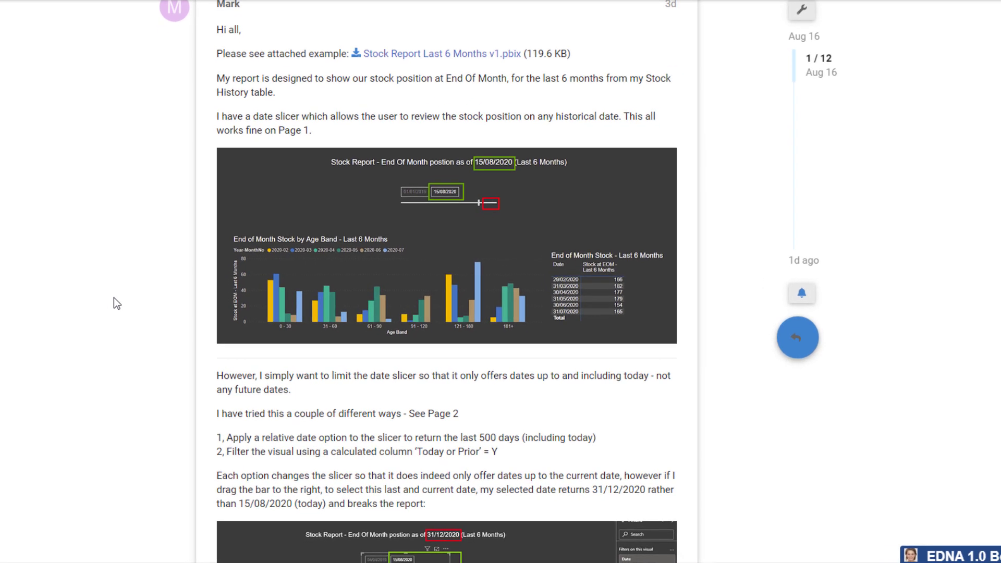
pyautogui.scroll(-1, 113, 297)
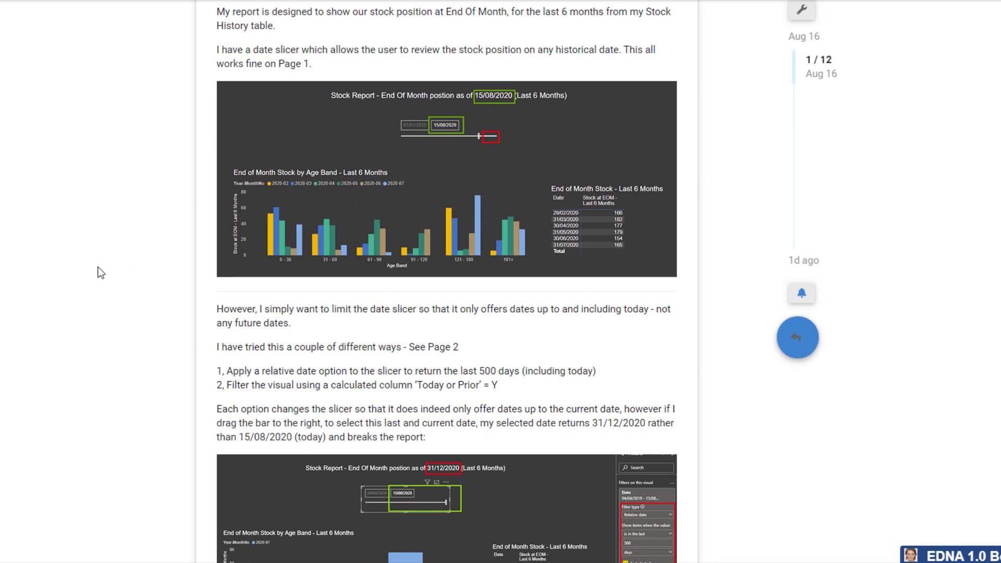
pyautogui.scroll(-7, 97, 271)
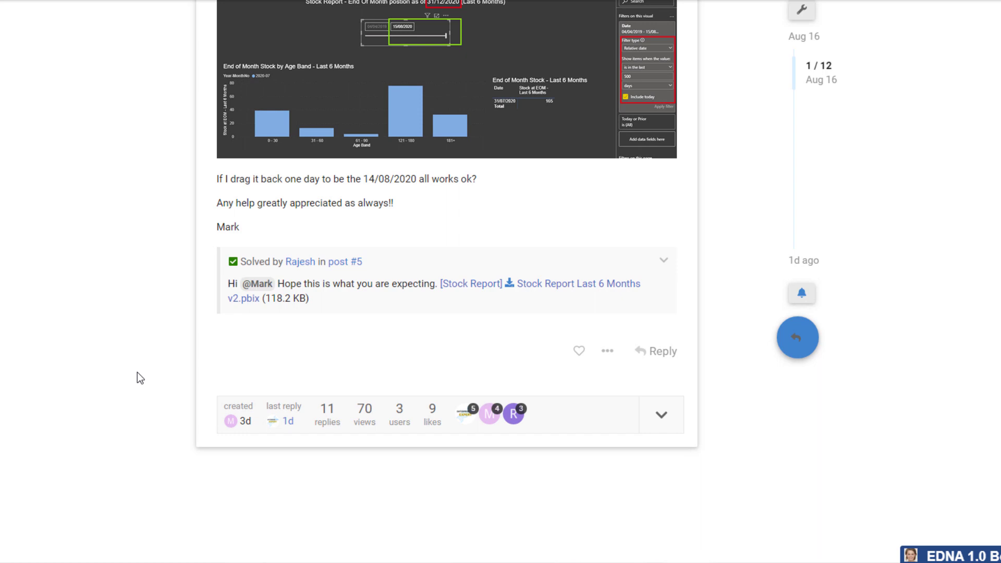
pyautogui.scroll(3, 137, 372)
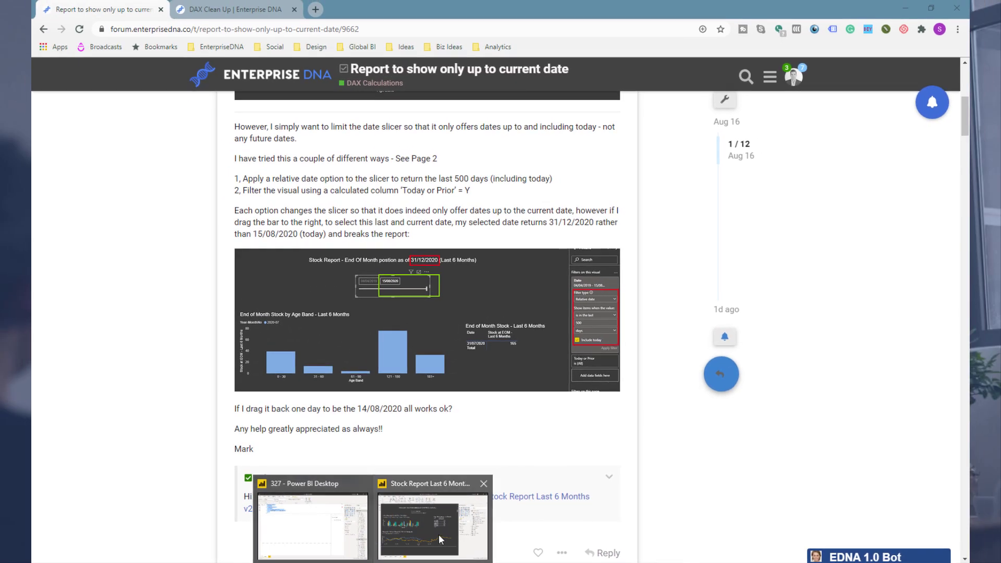
# Return to the Stock Report Last 6 Months v2 Page 4, briefly expanding then collapsing the Filters pane
pyautogui.click(440, 537)
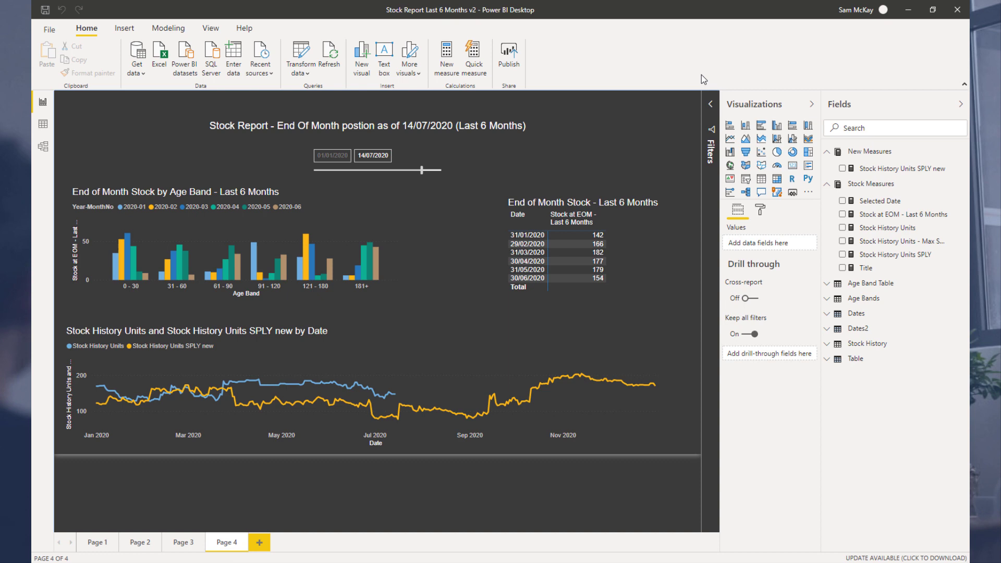
pyautogui.click(712, 106)
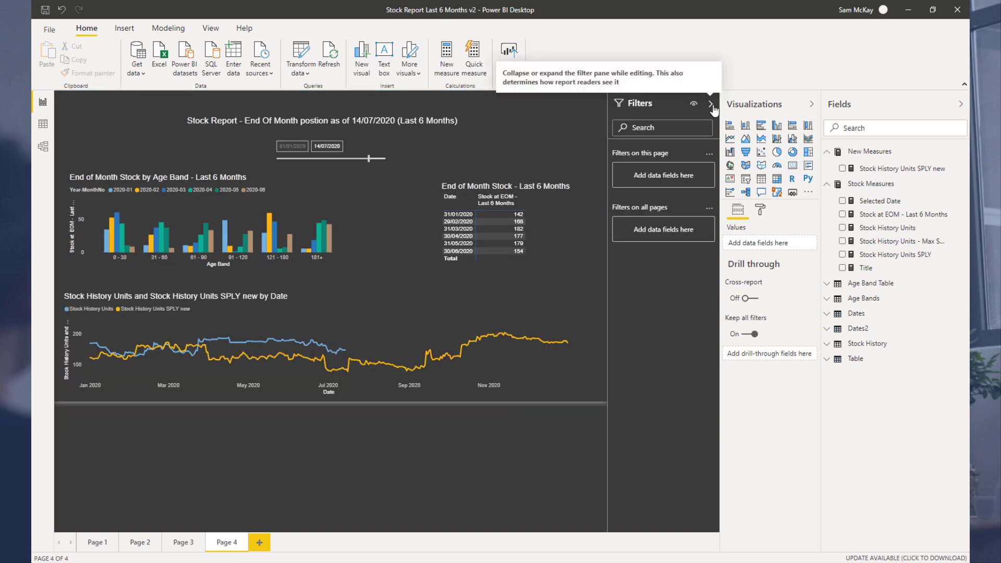
pyautogui.click(713, 108)
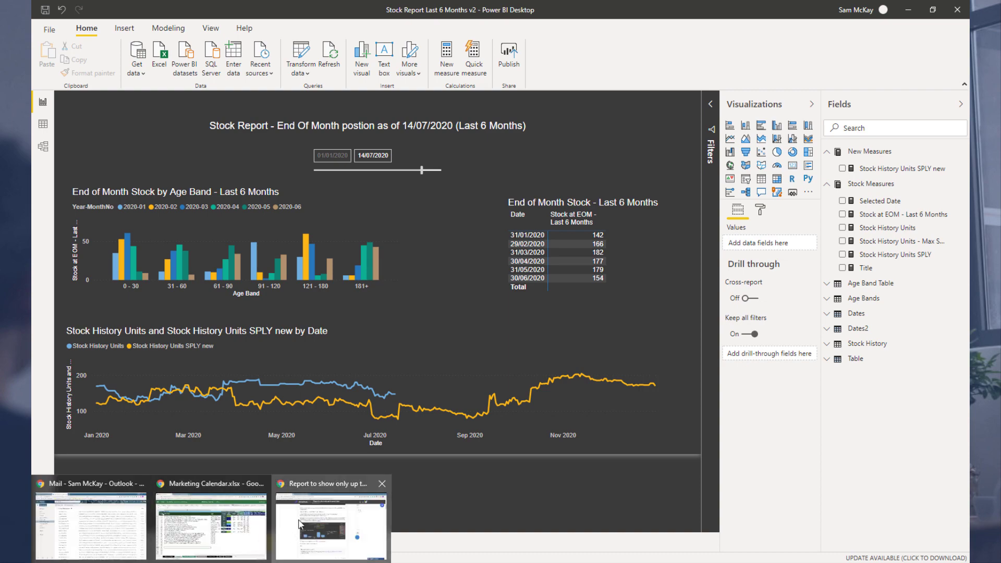
# Bring the forum thread back and scroll to the reply with the chart screenshots
pyautogui.click(292, 534)
pyautogui.scroll(-5, 296, 303)
pyautogui.scroll(-15, 296, 302)
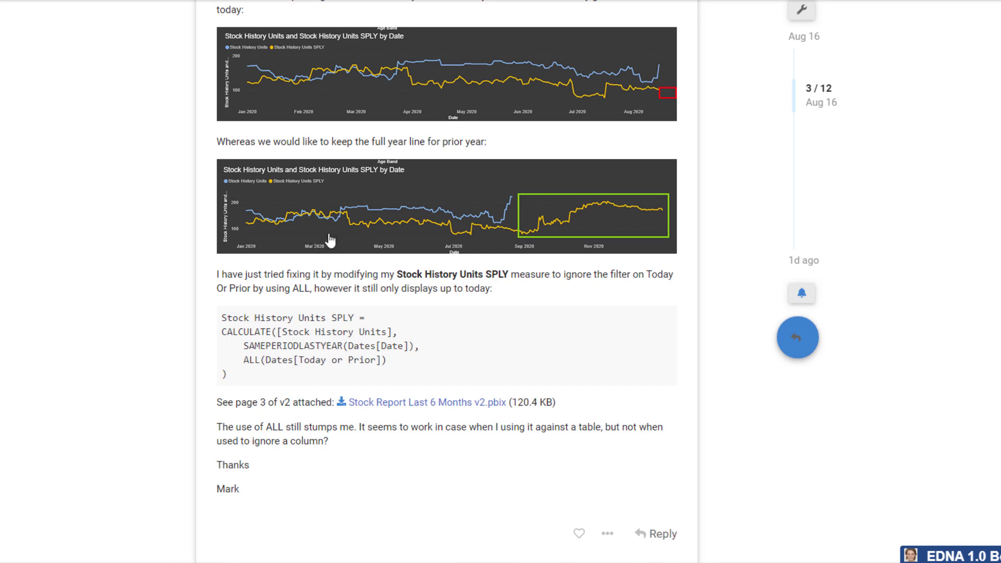
pyautogui.scroll(3, 330, 238)
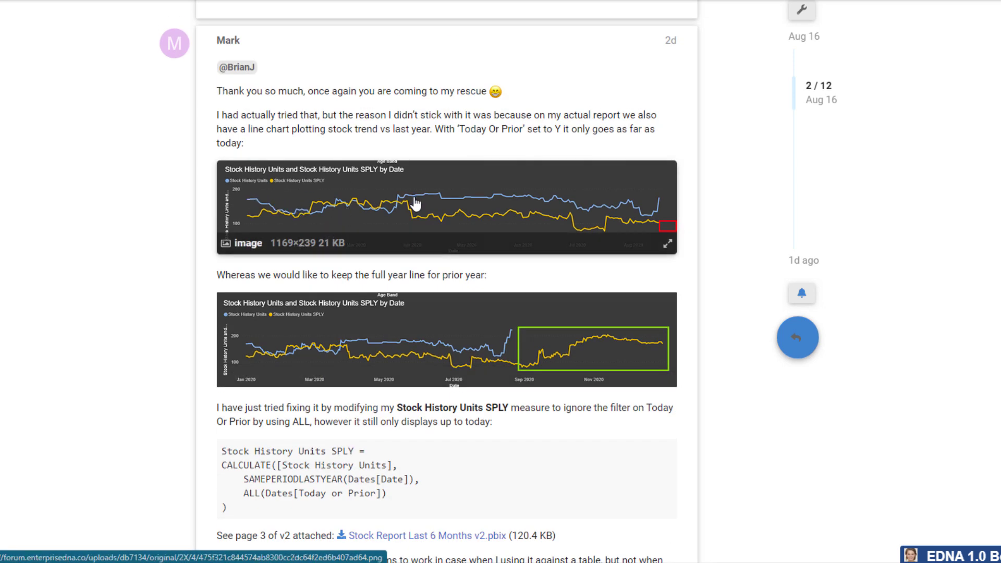
# Enlarge and close the first line chart and the full-year prior-year chart screenshots
pyautogui.click(360, 204)
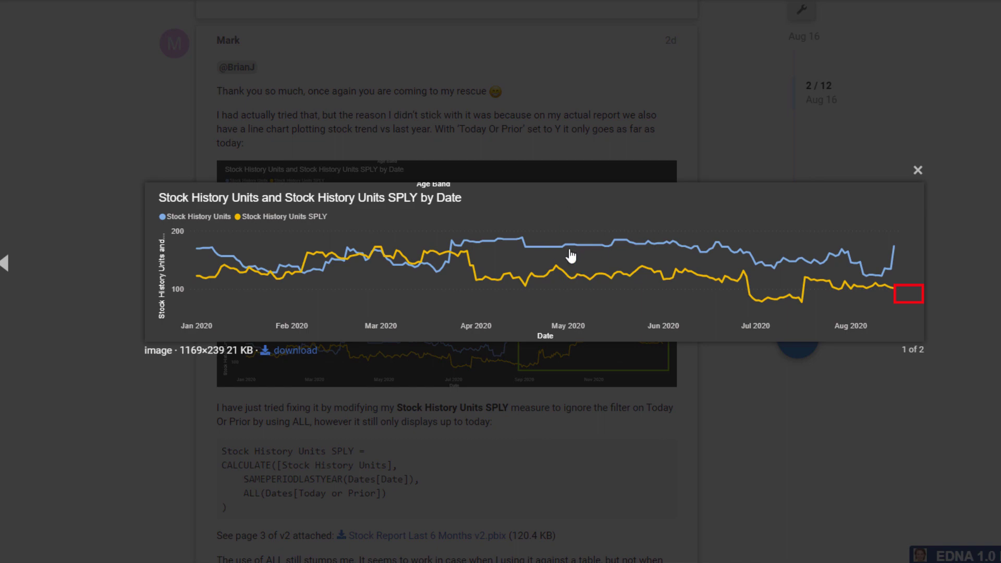
pyautogui.click(918, 170)
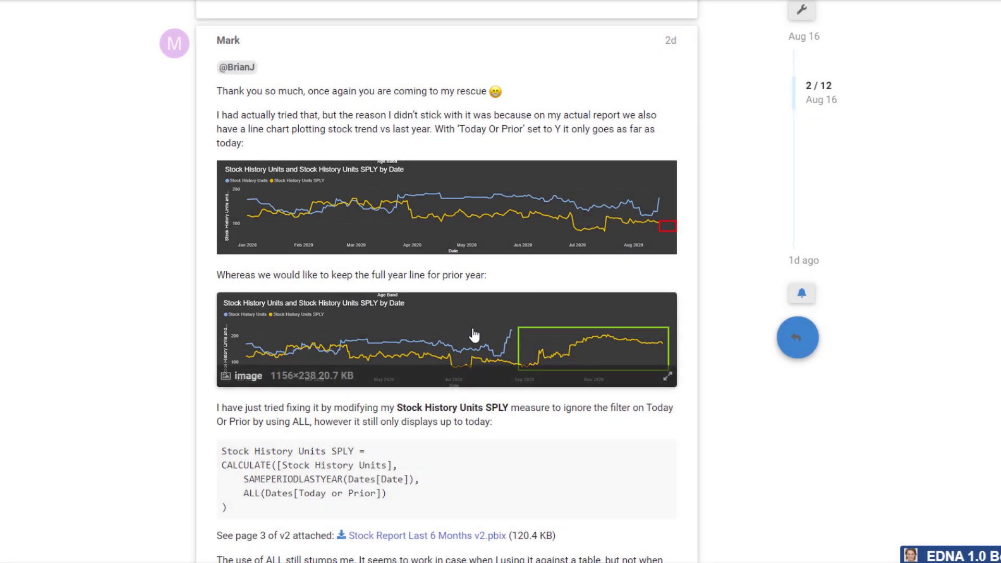
pyautogui.click(430, 339)
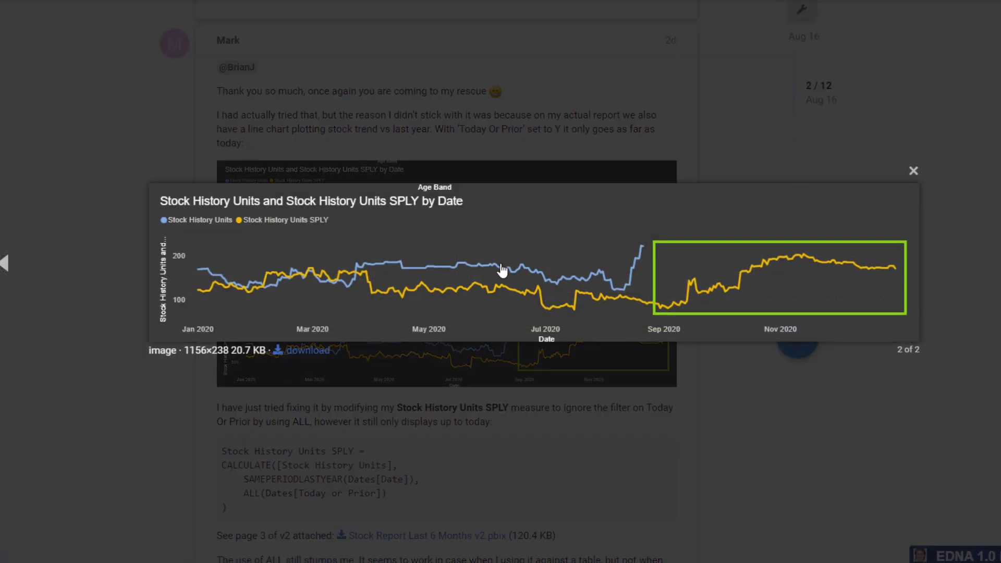
pyautogui.click(915, 171)
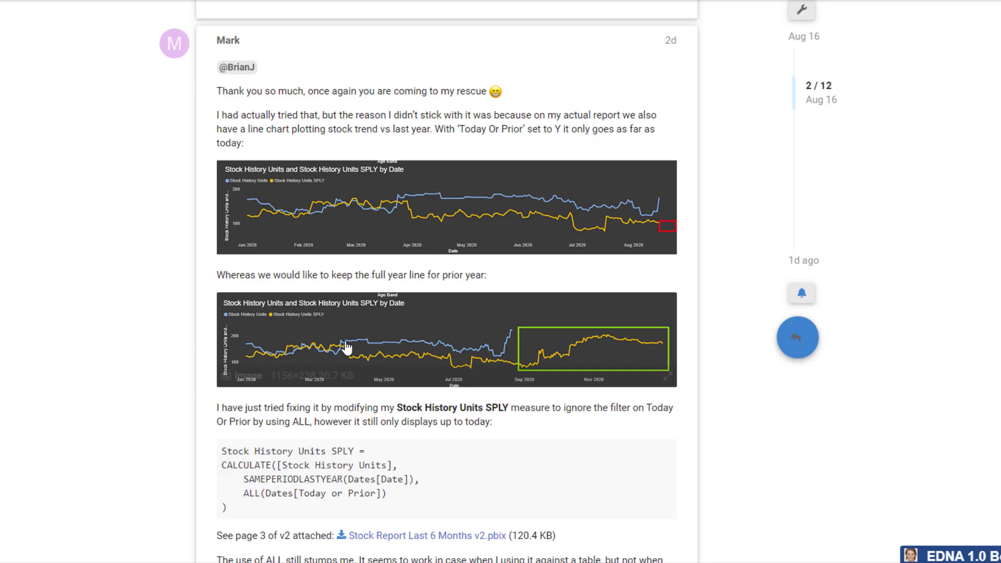
pyautogui.click(426, 347)
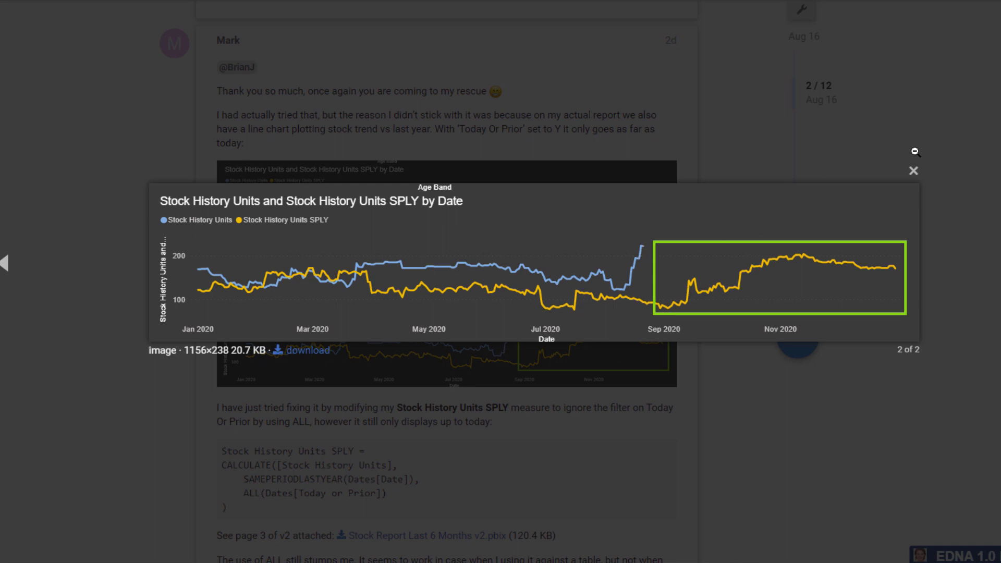
pyautogui.click(913, 171)
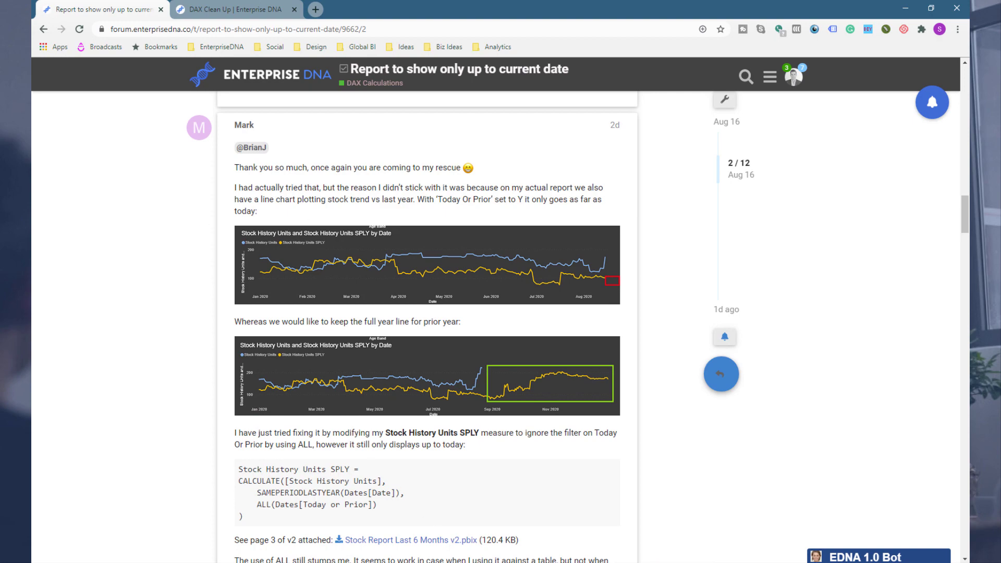
# In Power BI, move the date slicer's end to 03/07/2020, then settle it on 13/07/2020
pyautogui.click(441, 527)
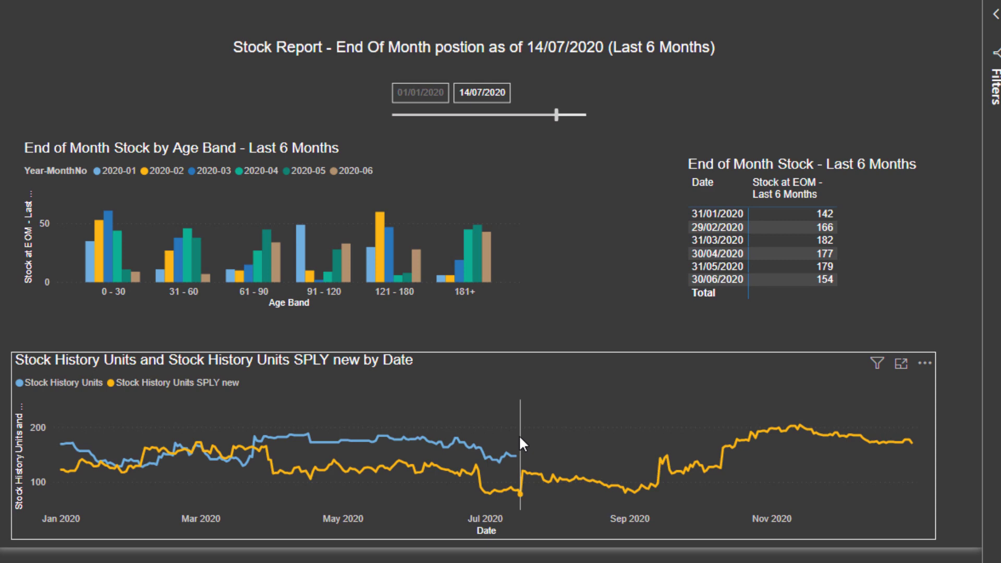
pyautogui.moveTo(398, 385)
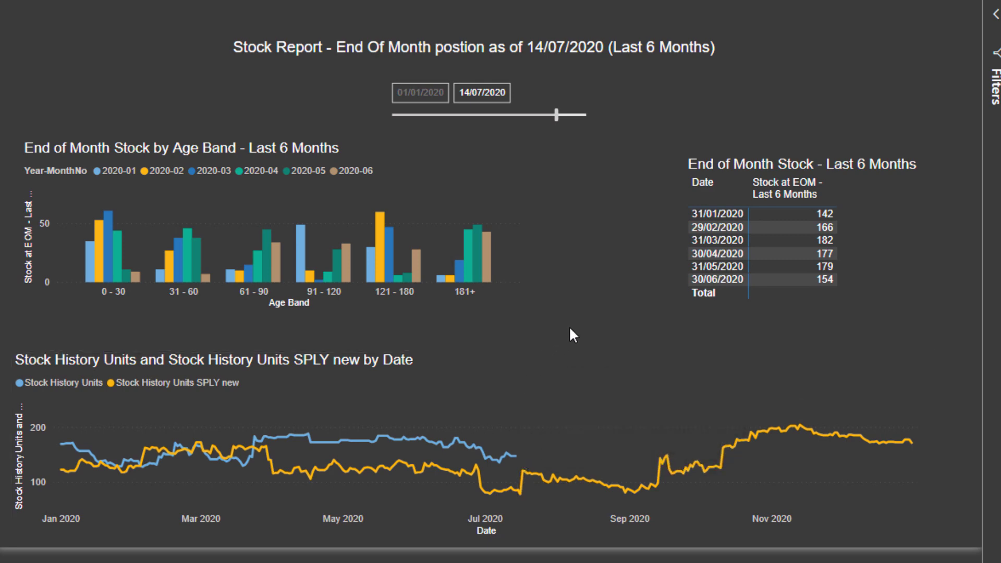
pyautogui.moveTo(557, 115); pyautogui.dragTo(548, 115)
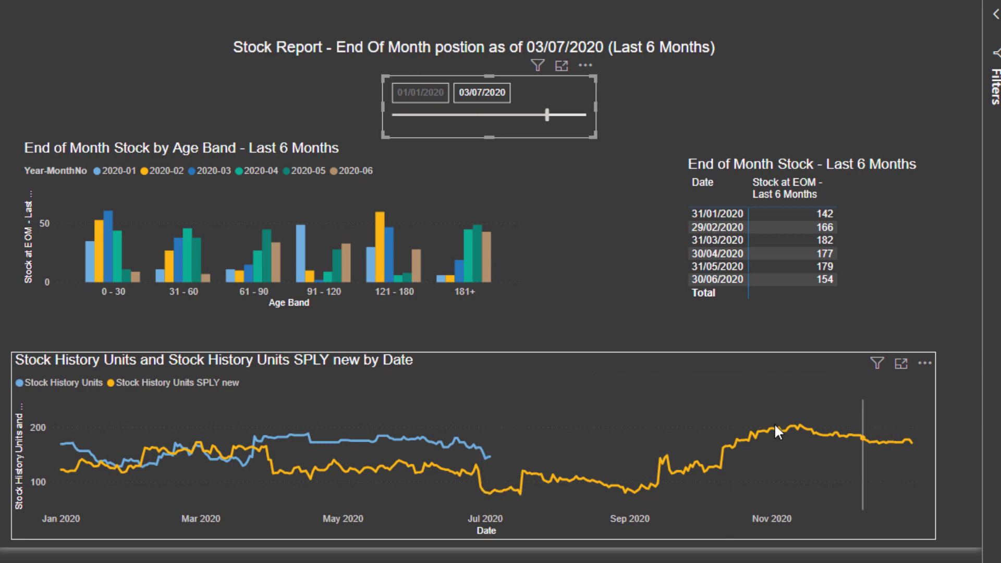
pyautogui.moveTo(547, 116); pyautogui.dragTo(556, 115)
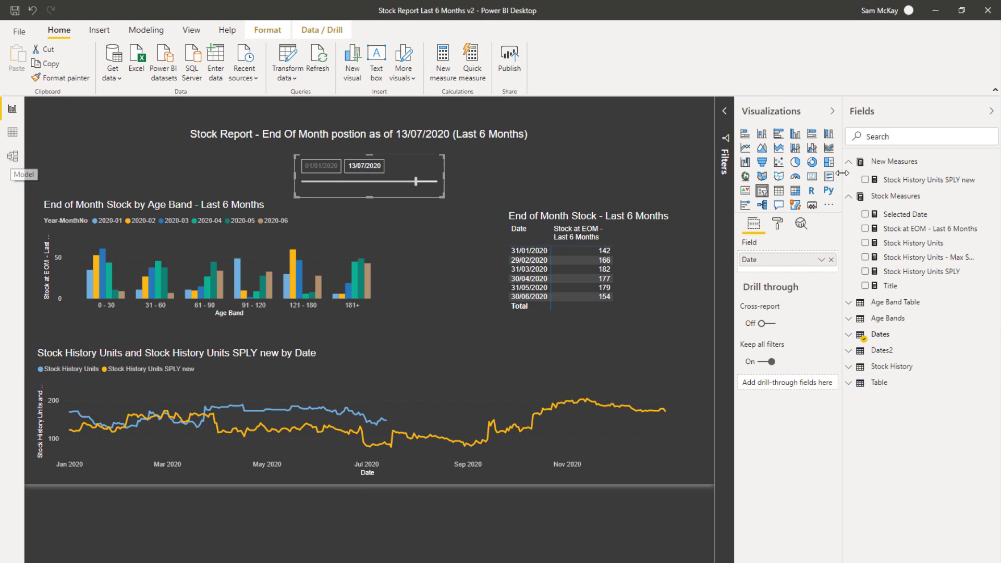
# In the model diagram, reposition Stock History, Age Band Table, Table, Stock Measures and New Measures cards
pyautogui.click(12, 159)
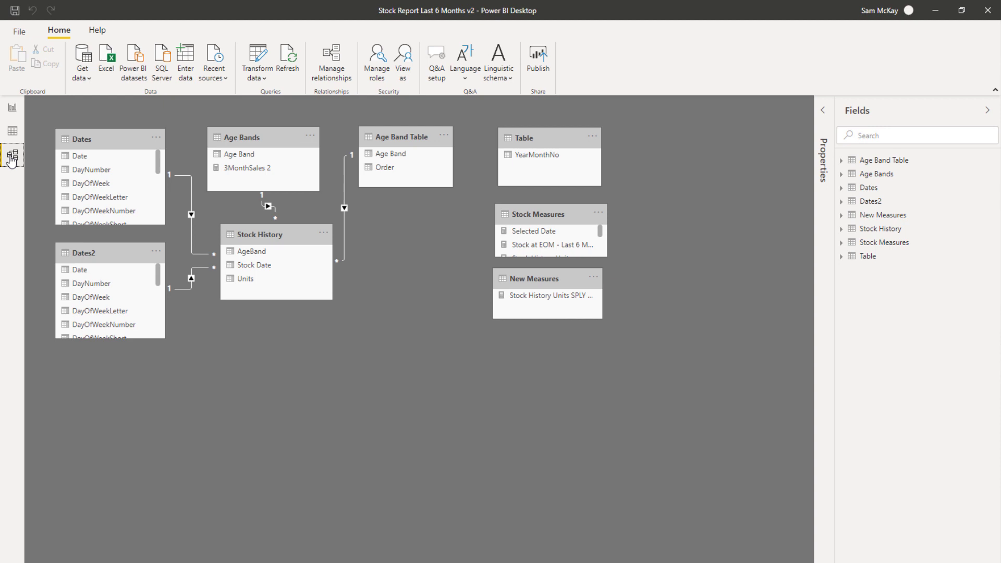
pyautogui.moveTo(283, 237); pyautogui.dragTo(286, 282)
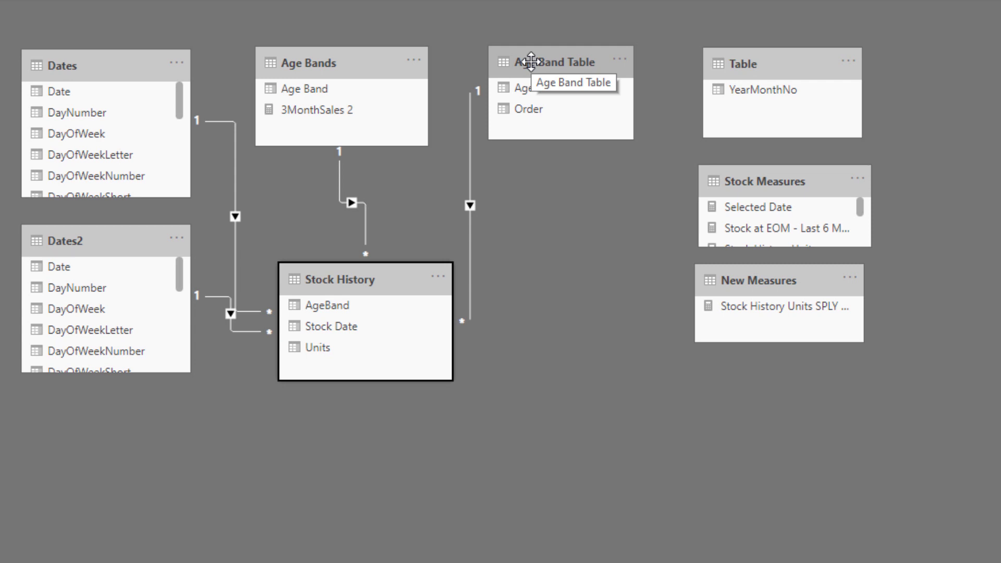
pyautogui.moveTo(530, 62)
pyautogui.mouseDown()
pyautogui.moveTo(590, 365)
pyautogui.moveTo(607, 409)
pyautogui.moveTo(554, 205)
pyautogui.moveTo(558, 71)
pyautogui.moveTo(537, 65)
pyautogui.mouseUp()
pyautogui.moveTo(795, 62); pyautogui.dragTo(953, 71)
pyautogui.moveTo(842, 98); pyautogui.dragTo(910, 92)
pyautogui.moveTo(666, 198); pyautogui.dragTo(699, 207)
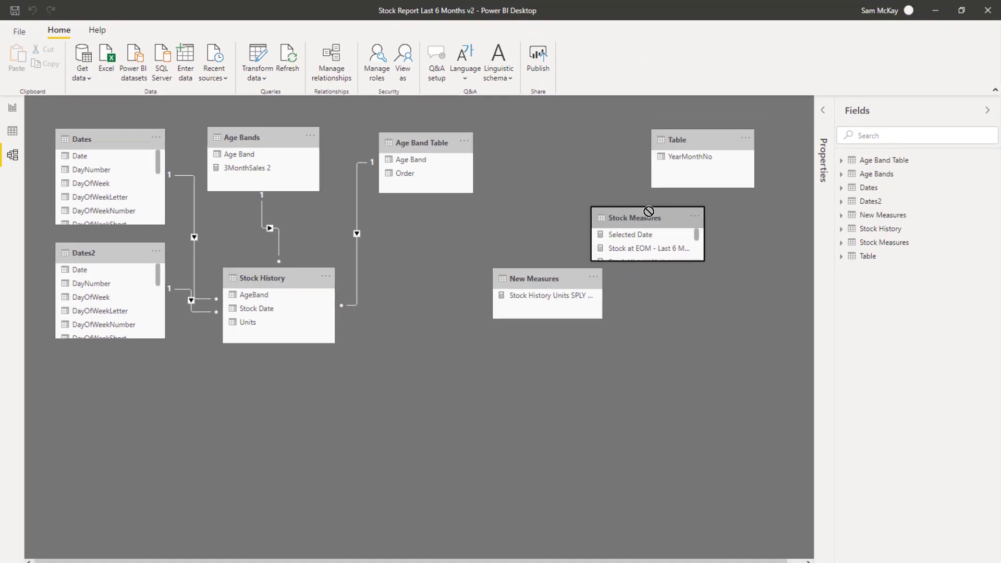
pyautogui.moveTo(532, 280); pyautogui.dragTo(683, 287)
pyautogui.moveTo(685, 138); pyautogui.dragTo(681, 140)
# Tidy the layout further, placing Dates2 beside Dates to untangle the relationship lines
pyautogui.moveTo(286, 326); pyautogui.dragTo(301, 393)
pyautogui.moveTo(425, 151); pyautogui.dragTo(513, 180)
pyautogui.moveTo(279, 162); pyautogui.dragTo(351, 172)
pyautogui.moveTo(106, 146); pyautogui.dragTo(105, 172)
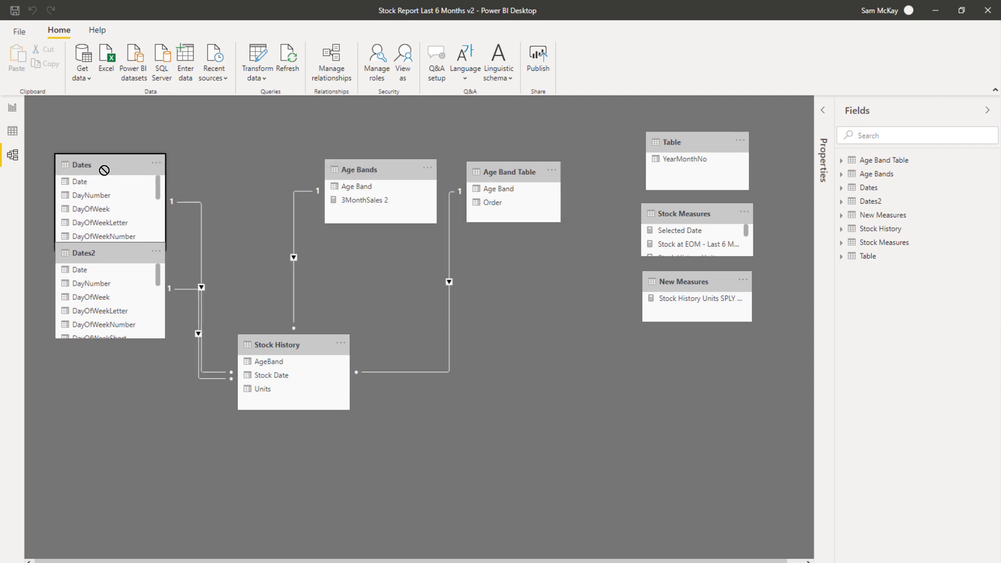
pyautogui.moveTo(105, 253); pyautogui.dragTo(195, 207)
pyautogui.moveTo(234, 166); pyautogui.dragTo(240, 164)
# View the Stock History Units formula SUM('Stock History'[Units]) in the expanded editor, then return to the model
pyautogui.click(89, 166)
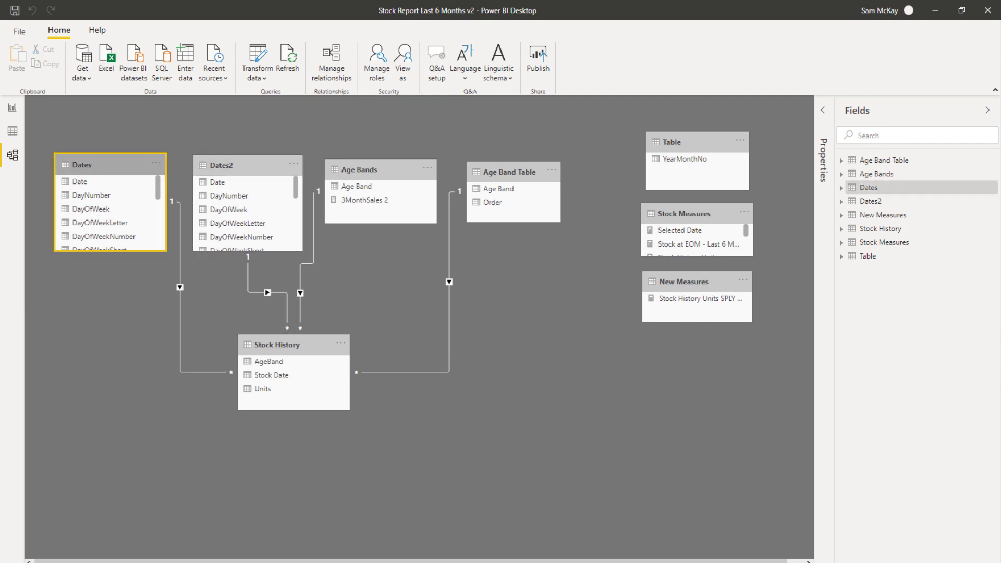
pyautogui.click(13, 108)
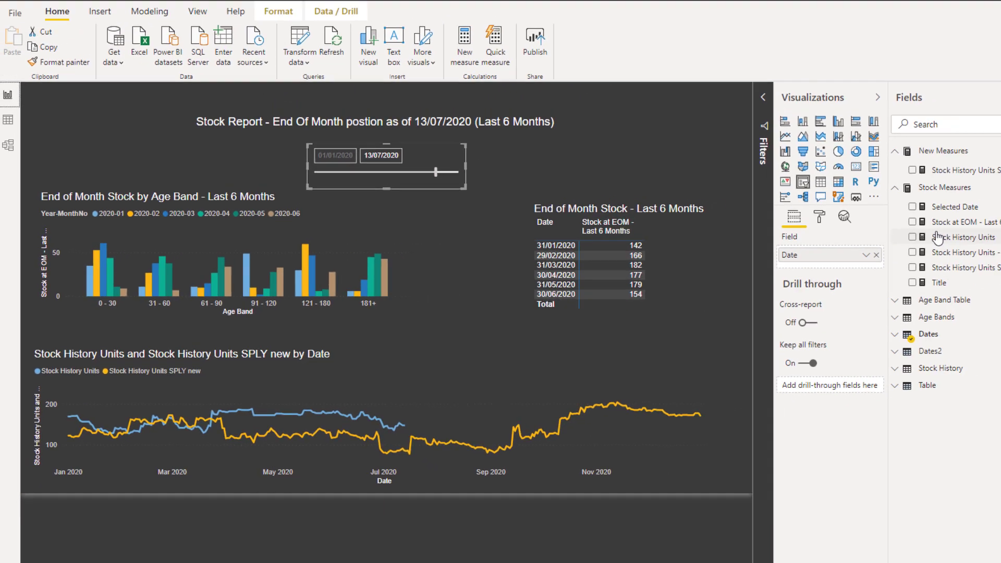
pyautogui.click(938, 237)
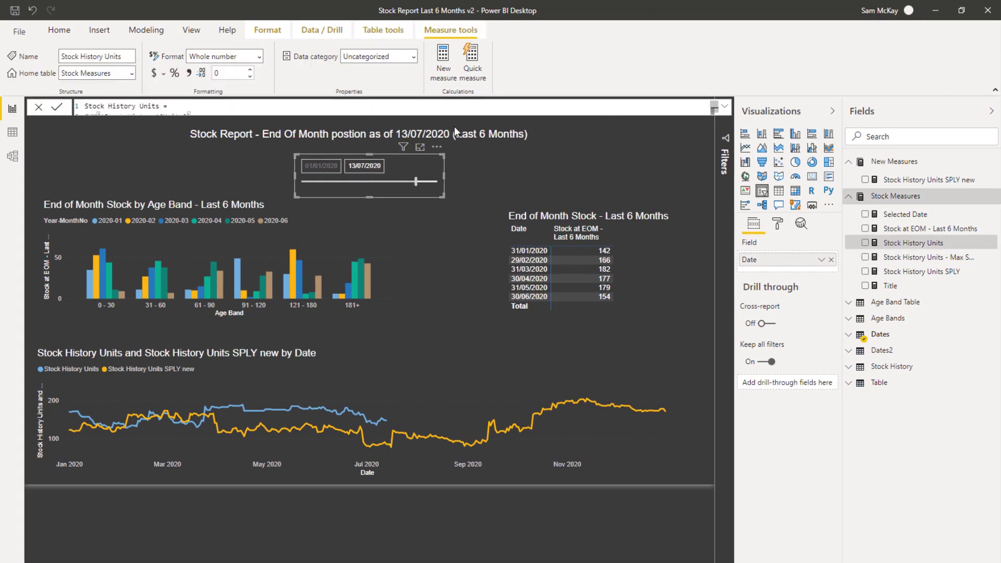
pyautogui.click(714, 106)
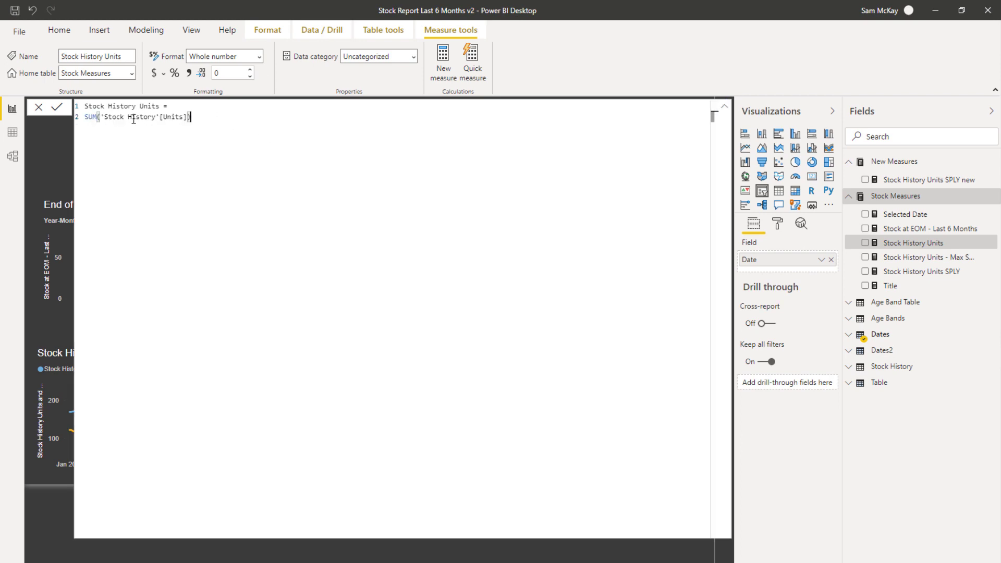
pyautogui.click(12, 155)
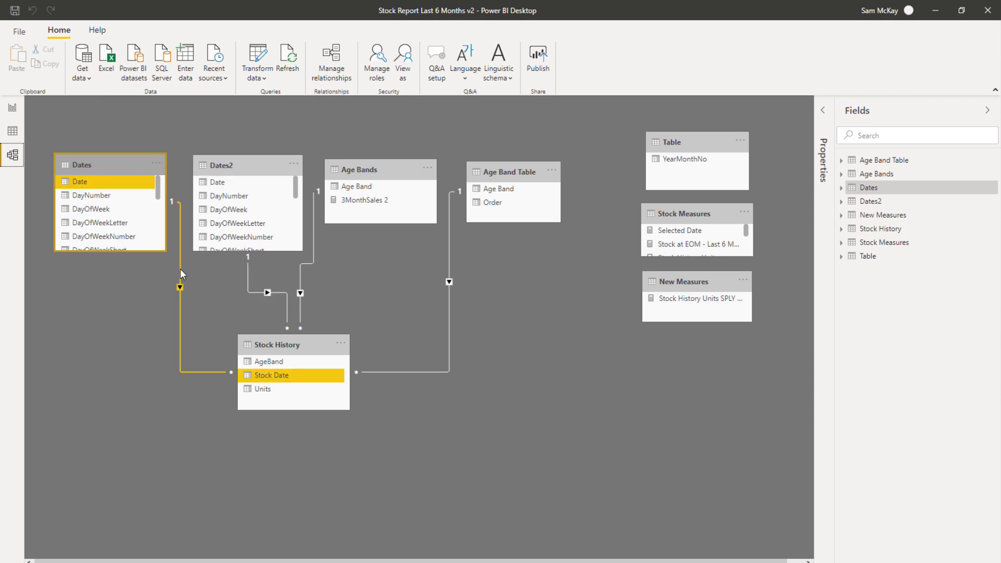
# On the report, move the slicer end to 19/05/2020 then 23/06/2020, and select the line chart
pyautogui.click(12, 107)
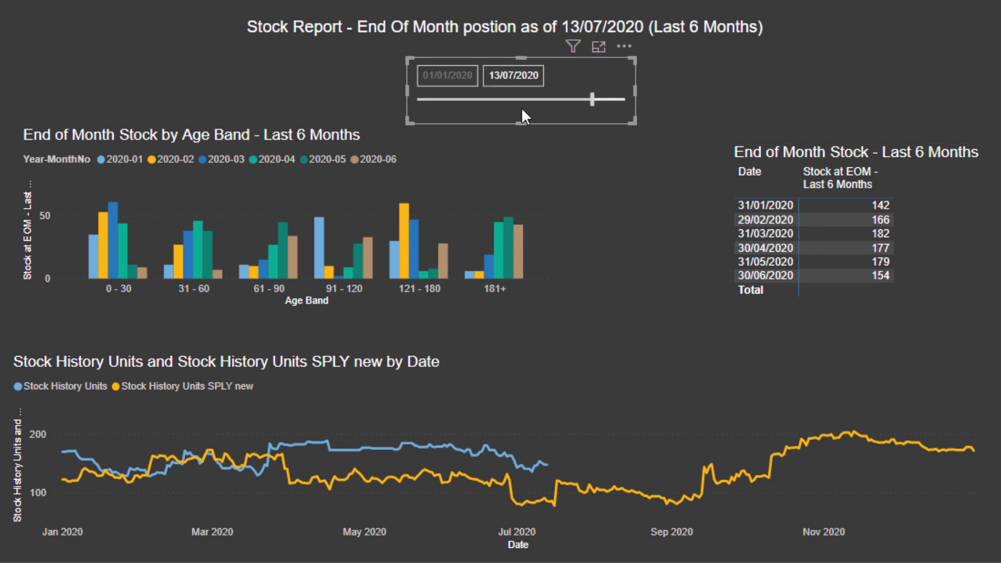
pyautogui.moveTo(592, 99); pyautogui.dragTo(543, 99)
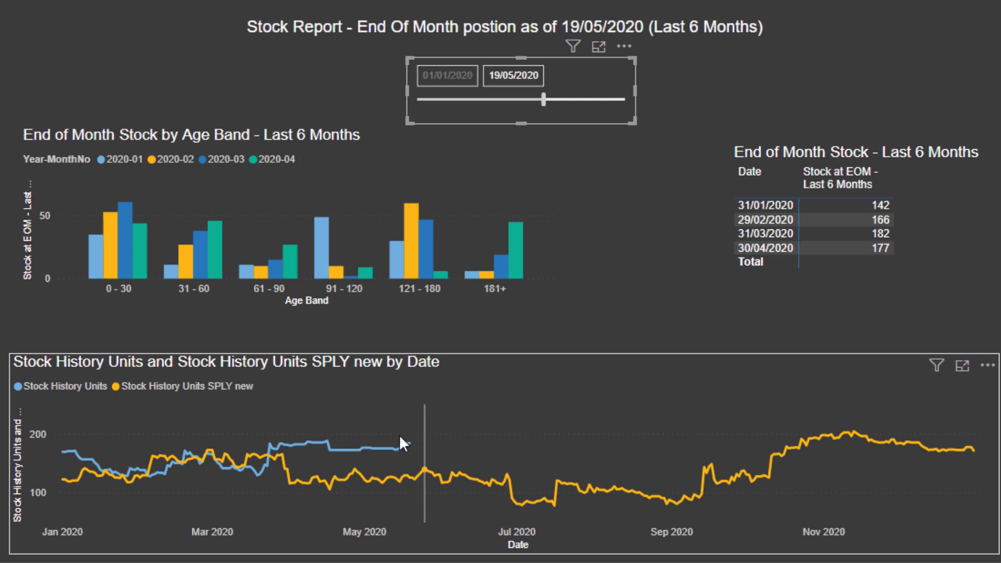
pyautogui.moveTo(544, 99); pyautogui.dragTo(574, 99)
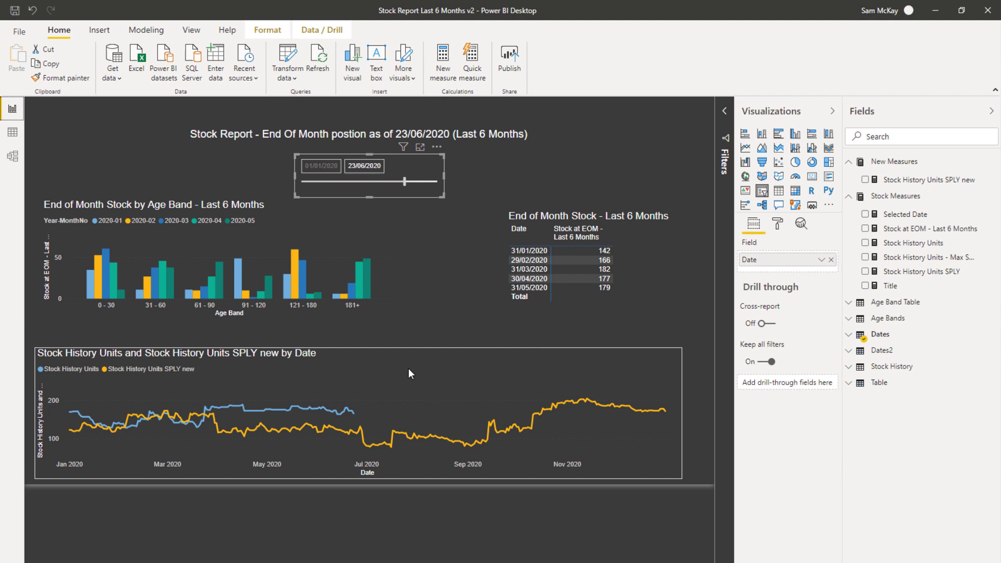
pyautogui.click(421, 355)
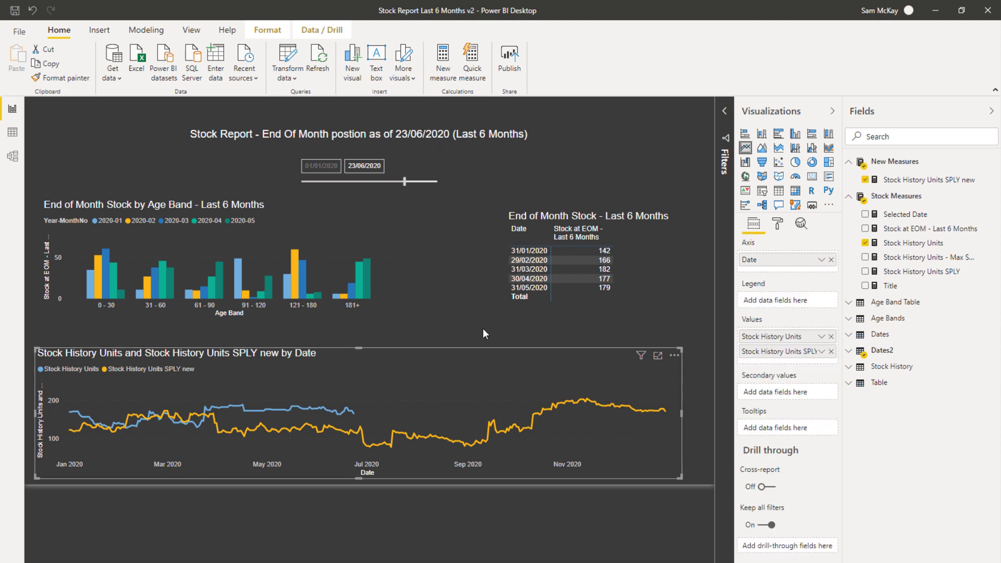
# Inspect the Stock History Units formula, highlighting its summed Units column
pyautogui.click(894, 245)
pyautogui.moveTo(190, 117); pyautogui.dragTo(100, 117)
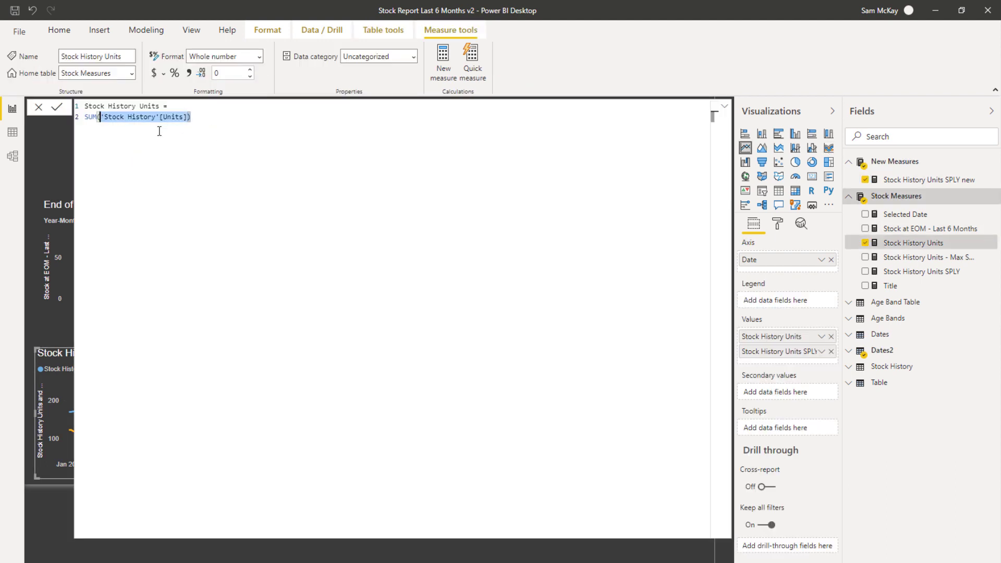
pyautogui.click(723, 111)
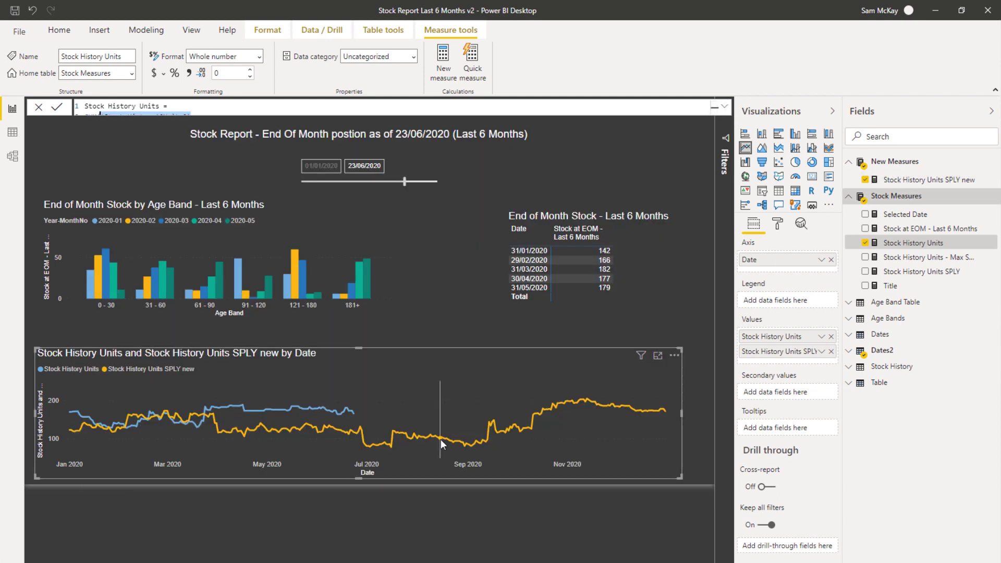
# Examine the Stock History Units SPLY new formula, highlighting SAMEPERIODLASTYEAR's Dates2[Date] argument, then view the model
pyautogui.click(923, 179)
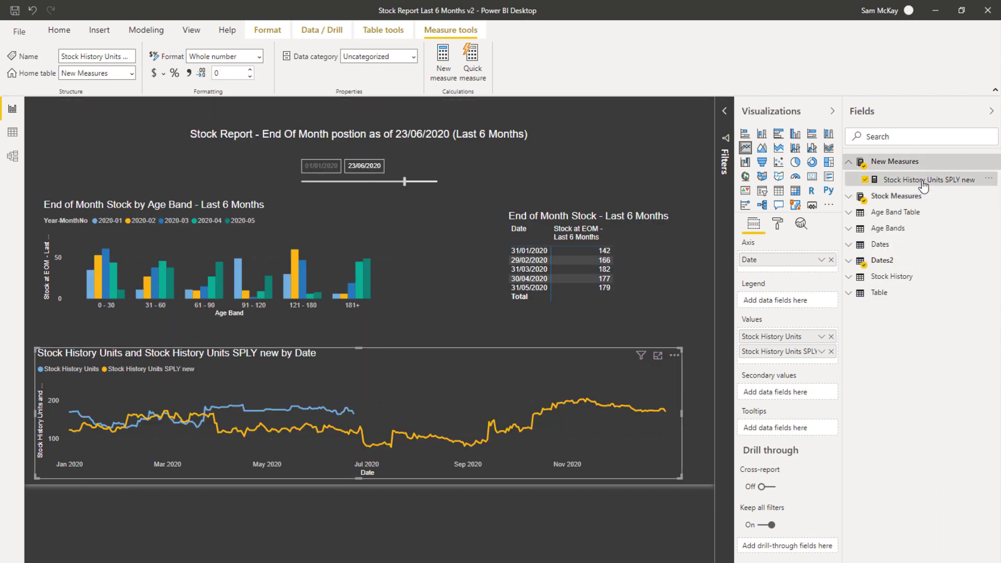
pyautogui.click(725, 106)
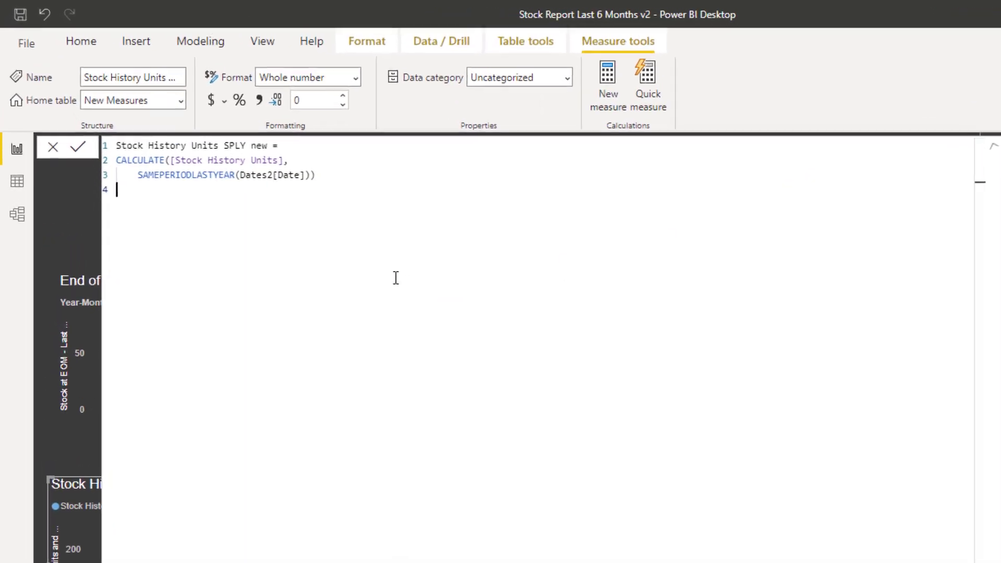
pyautogui.moveTo(387, 188); pyautogui.dragTo(126, 157)
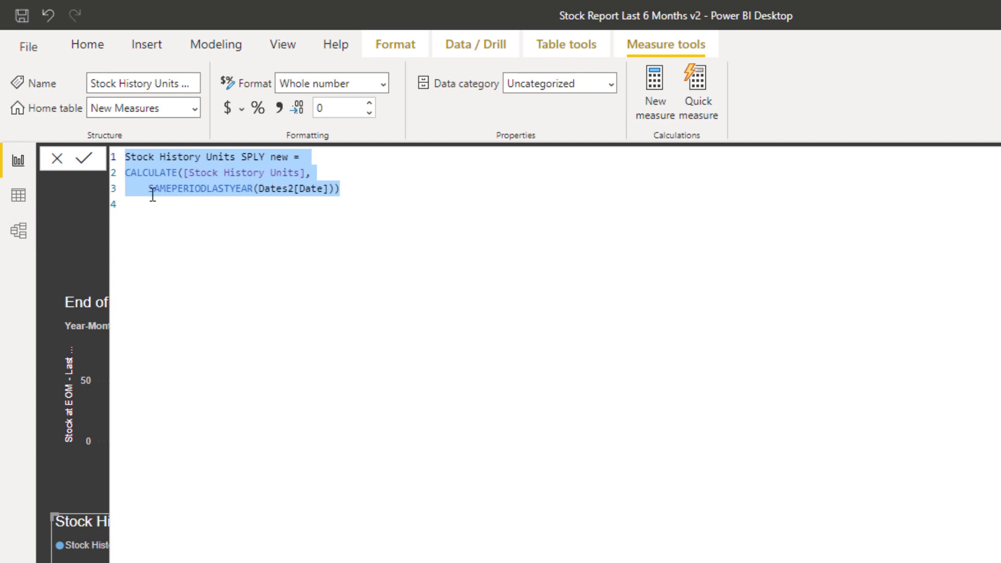
pyautogui.click(258, 187)
pyautogui.moveTo(260, 188); pyautogui.dragTo(336, 190)
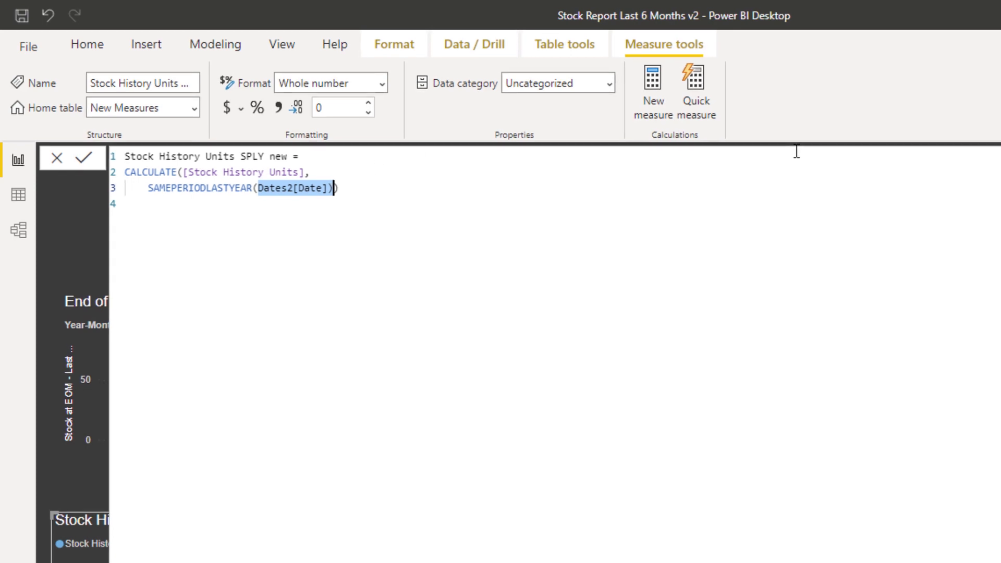
pyautogui.click(714, 106)
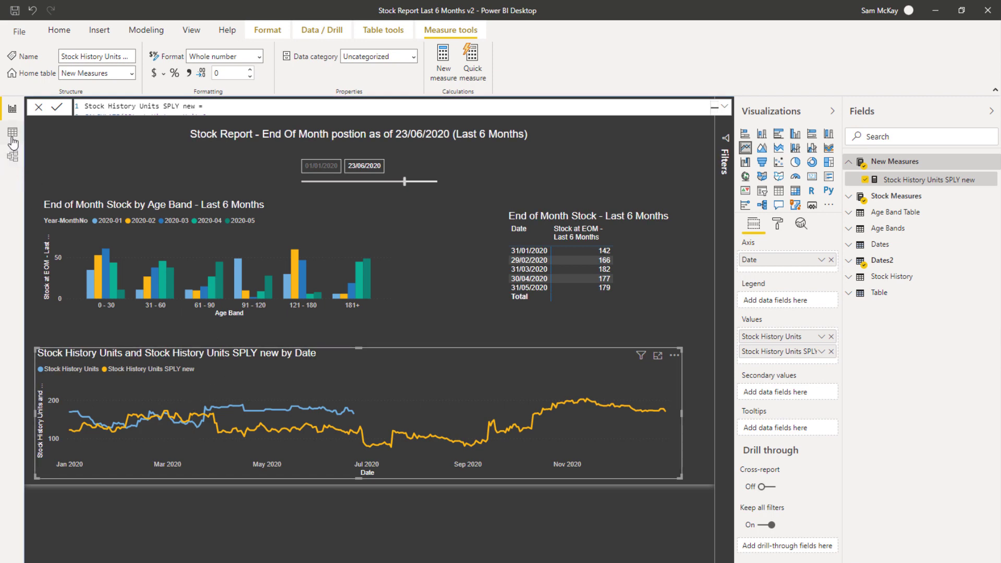
pyautogui.click(14, 164)
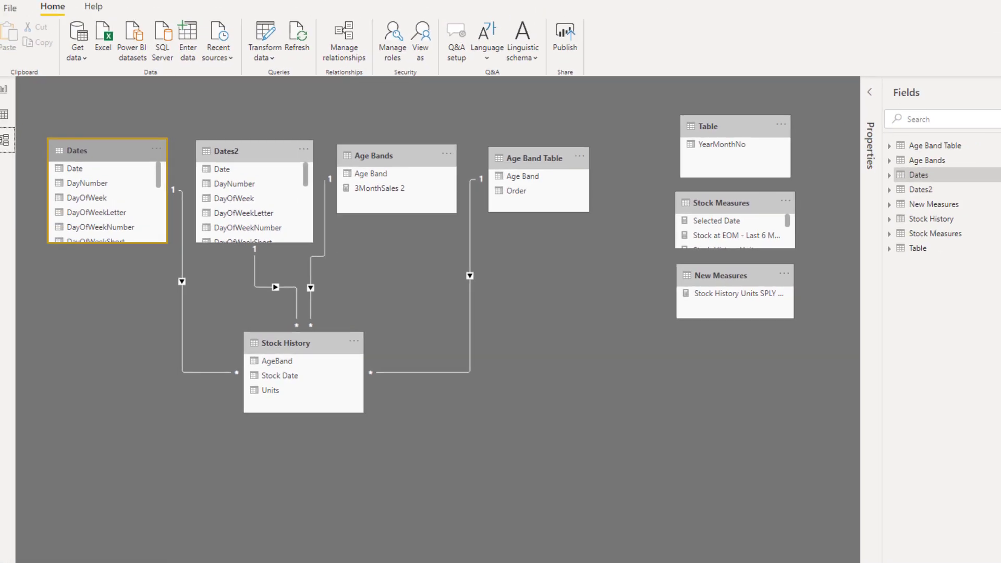
pyautogui.click(12, 115)
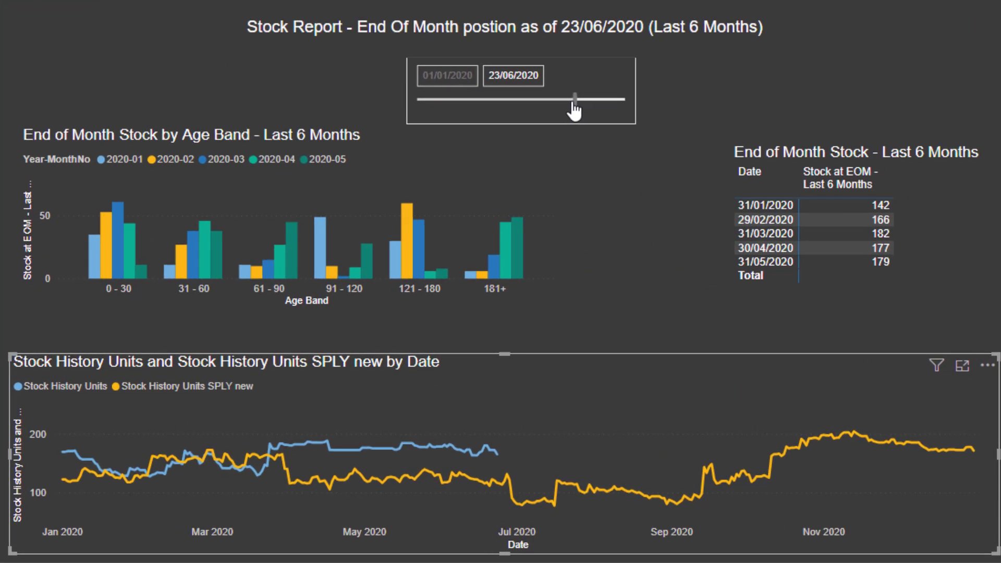
# Move the slicer end through 20/07/2020 and 04/07/2020, finishing at 18/08/2020
pyautogui.moveTo(575, 106); pyautogui.dragTo(598, 101)
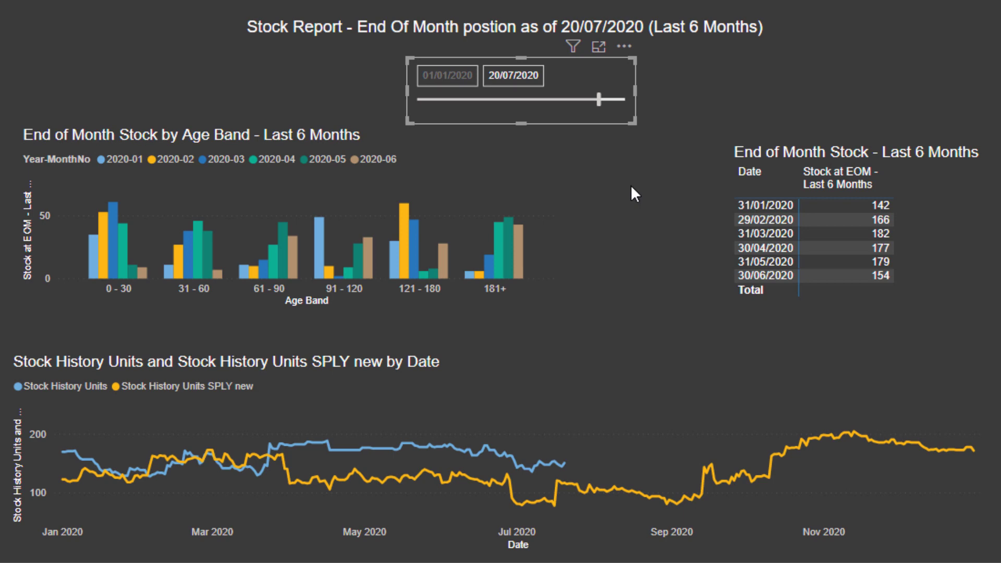
pyautogui.moveTo(598, 99); pyautogui.dragTo(536, 106)
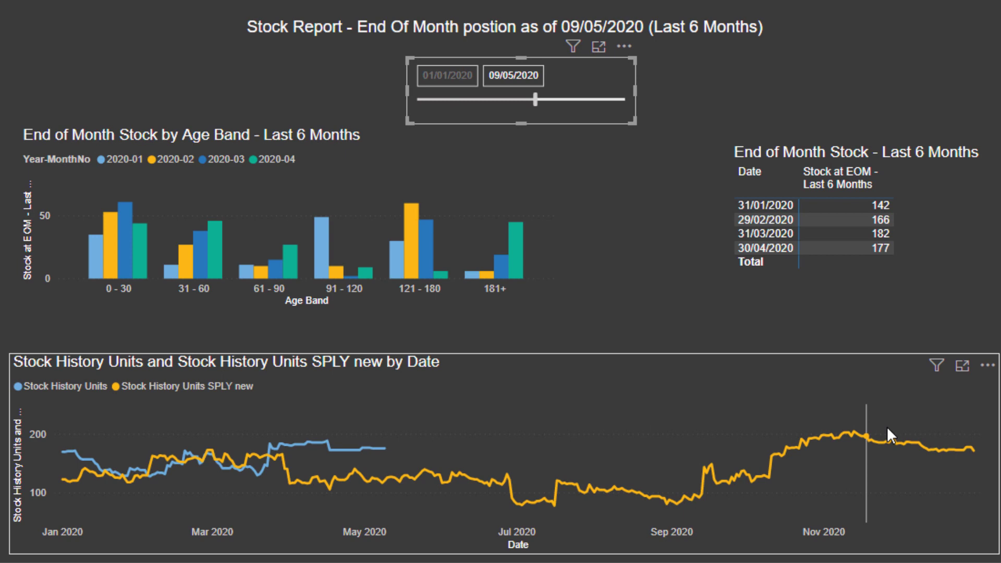
pyautogui.moveTo(537, 104); pyautogui.dragTo(584, 100)
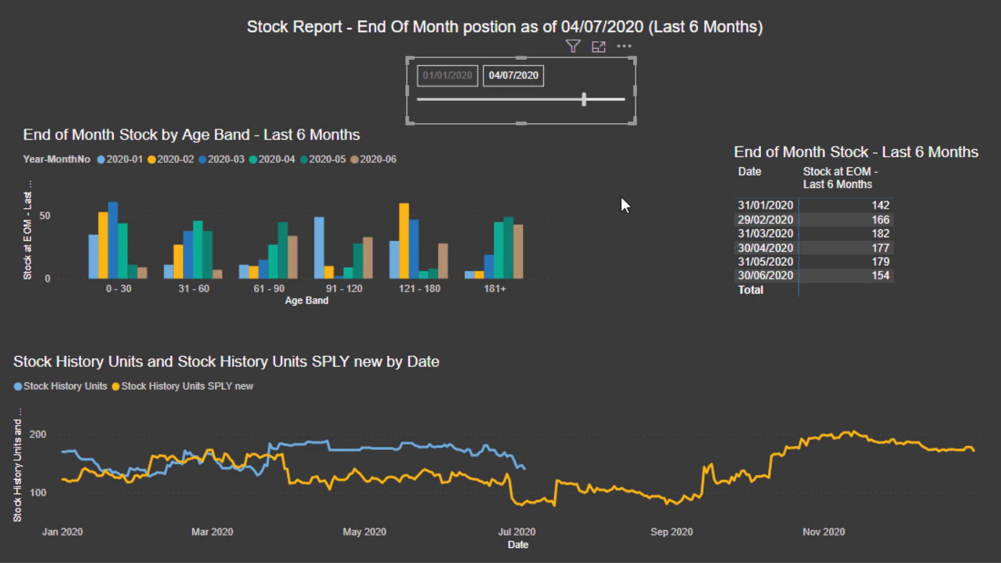
pyautogui.moveTo(584, 99); pyautogui.dragTo(635, 100)
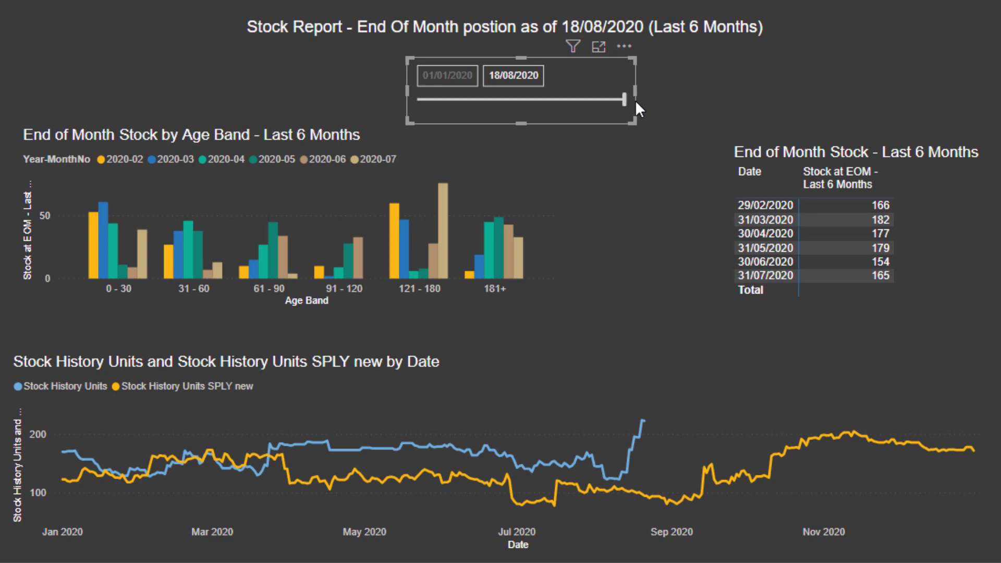
# Shrink the Dates and Dates2 cards in the model, then select the End of Month Stock table on the report
pyautogui.click(628, 228)
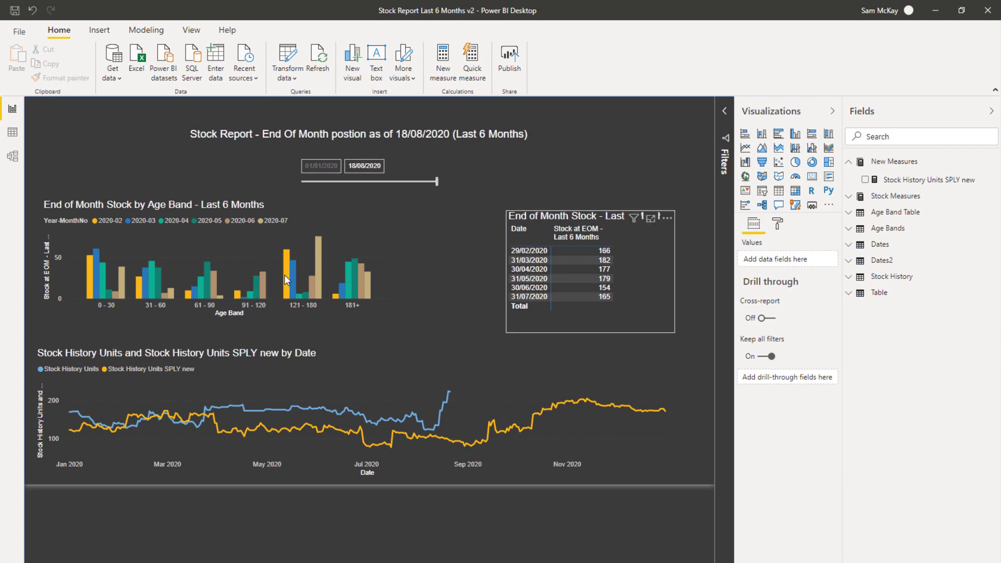
pyautogui.click(17, 159)
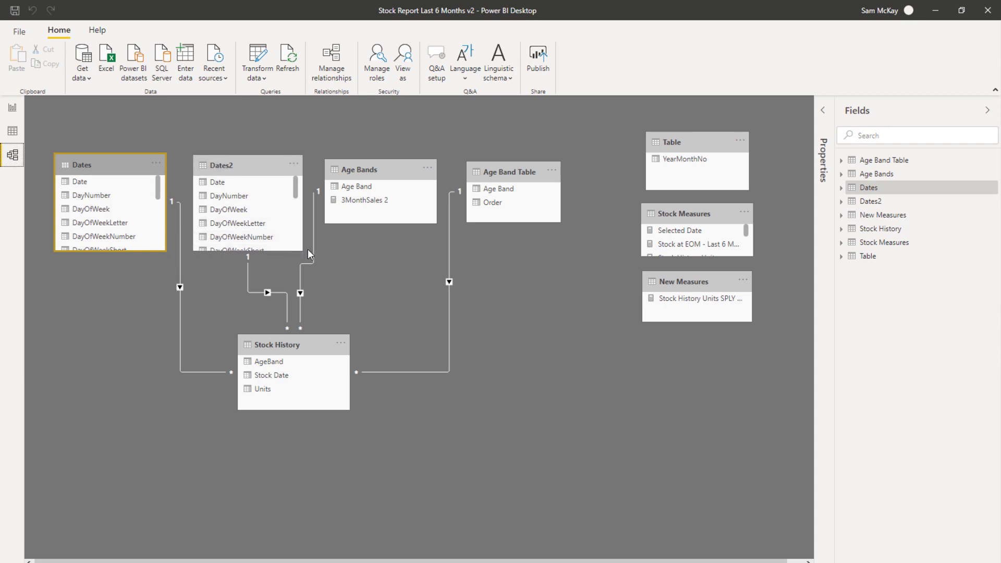
pyautogui.moveTo(302, 252); pyautogui.dragTo(293, 230)
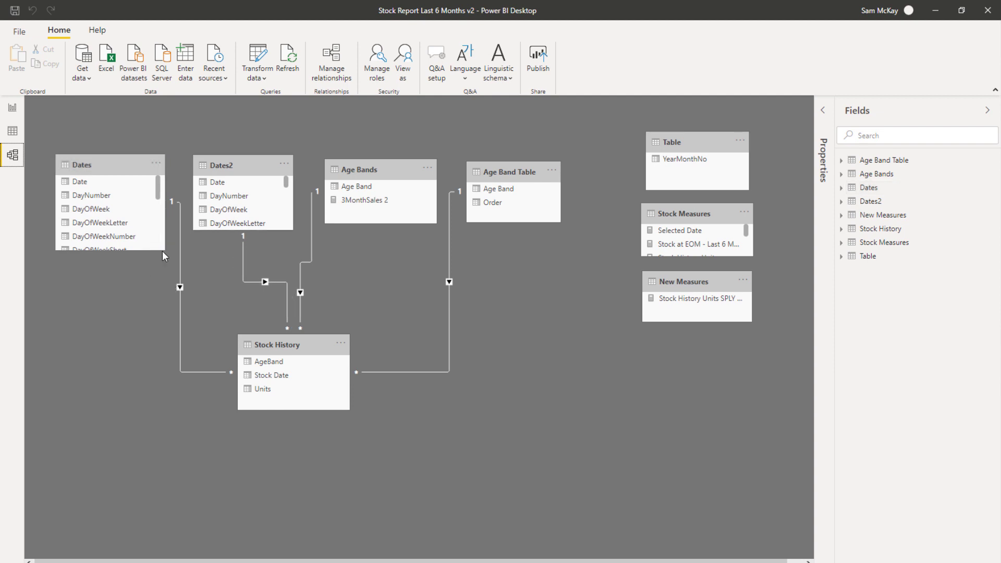
pyautogui.moveTo(163, 252); pyautogui.dragTo(159, 230)
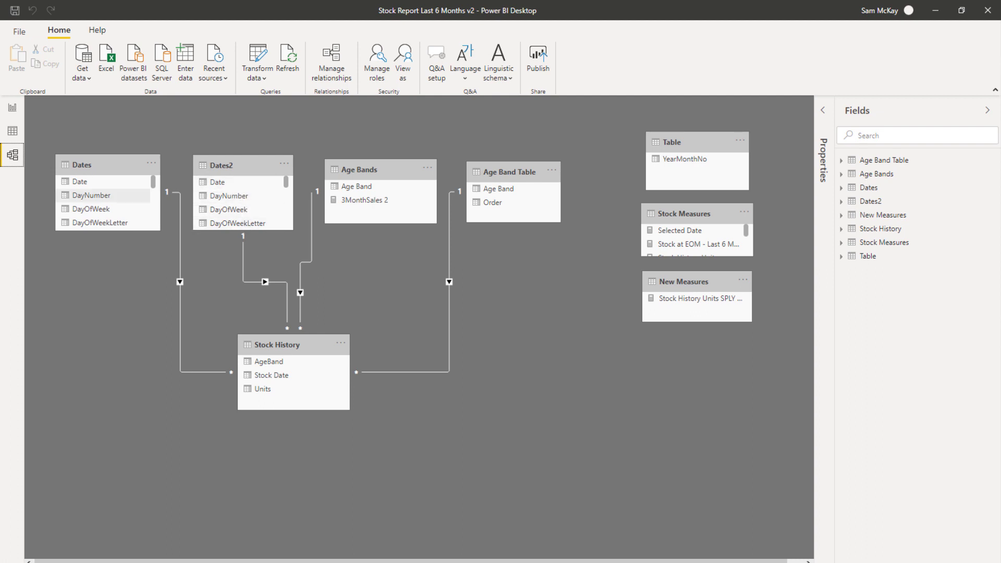
pyautogui.click(12, 108)
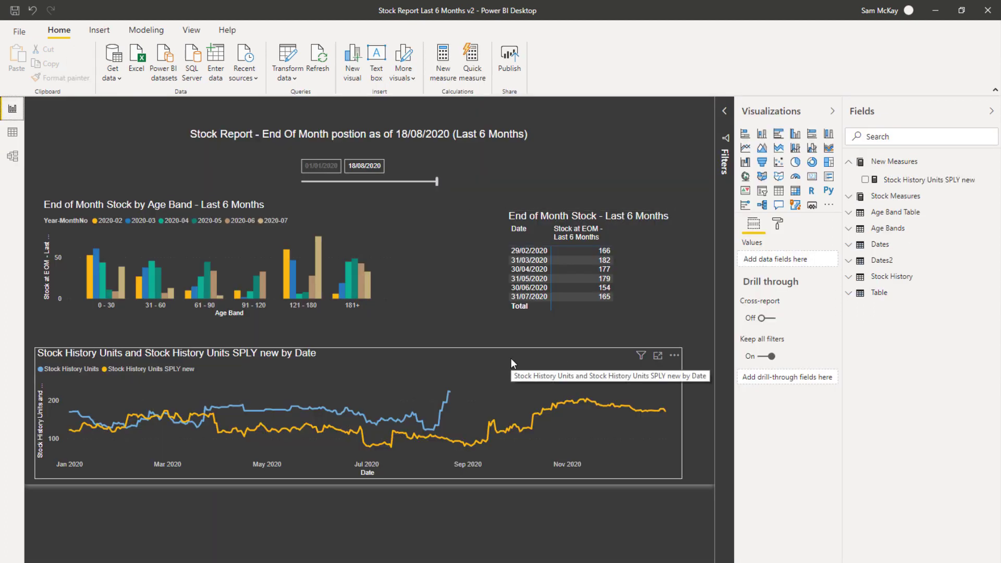
pyautogui.click(673, 251)
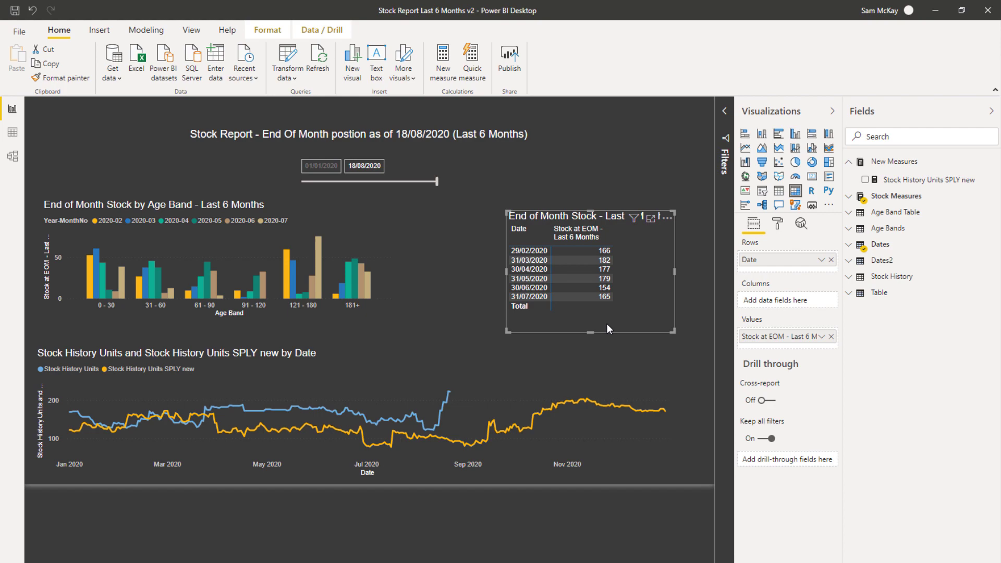
# Bring up the forum thread in Chrome and scroll to the Solution post with the attached pbix file
pyautogui.moveTo(191, 562)
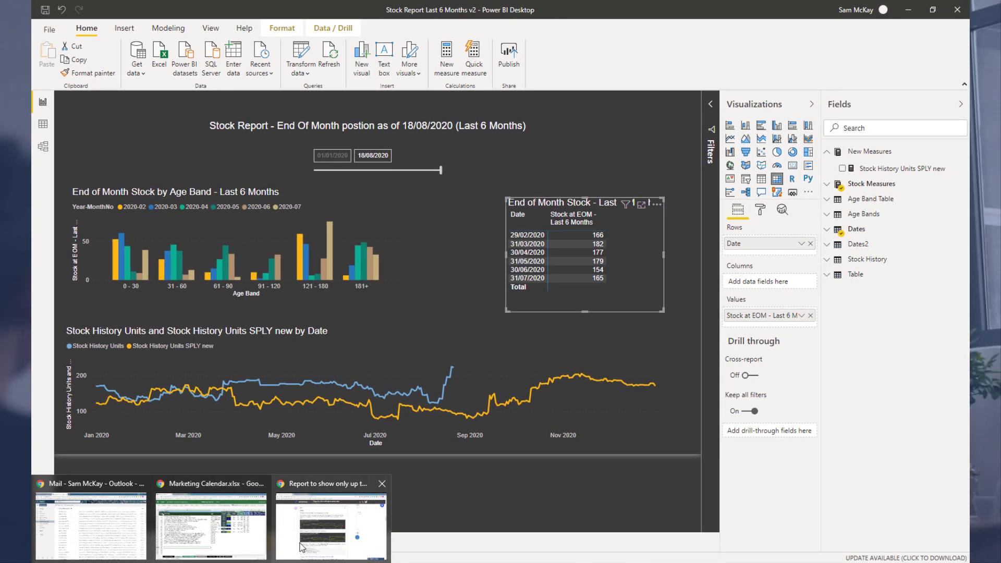
pyautogui.click(330, 527)
pyautogui.scroll(-10, 152, 283)
pyautogui.scroll(-6, 154, 284)
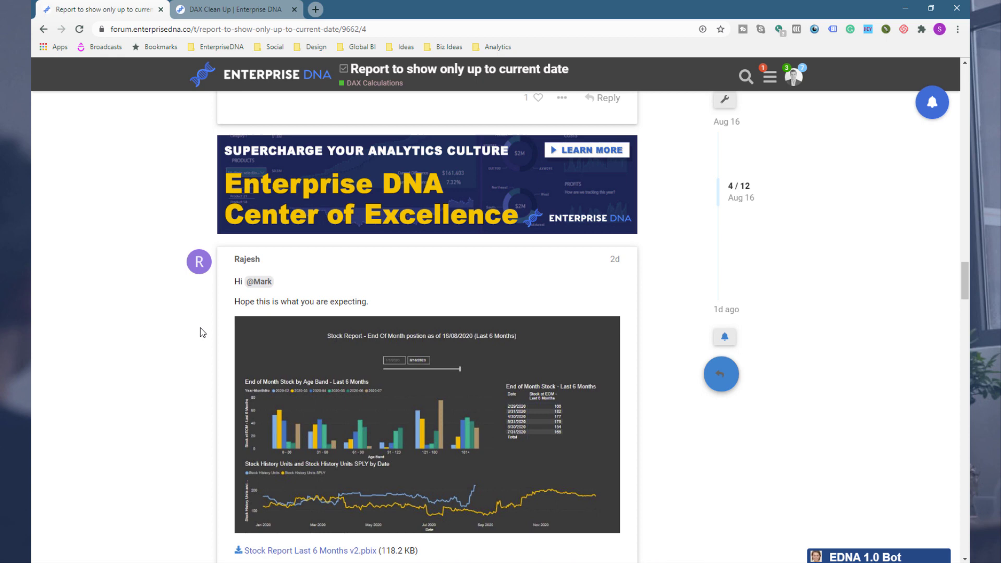
pyautogui.scroll(-4, 200, 327)
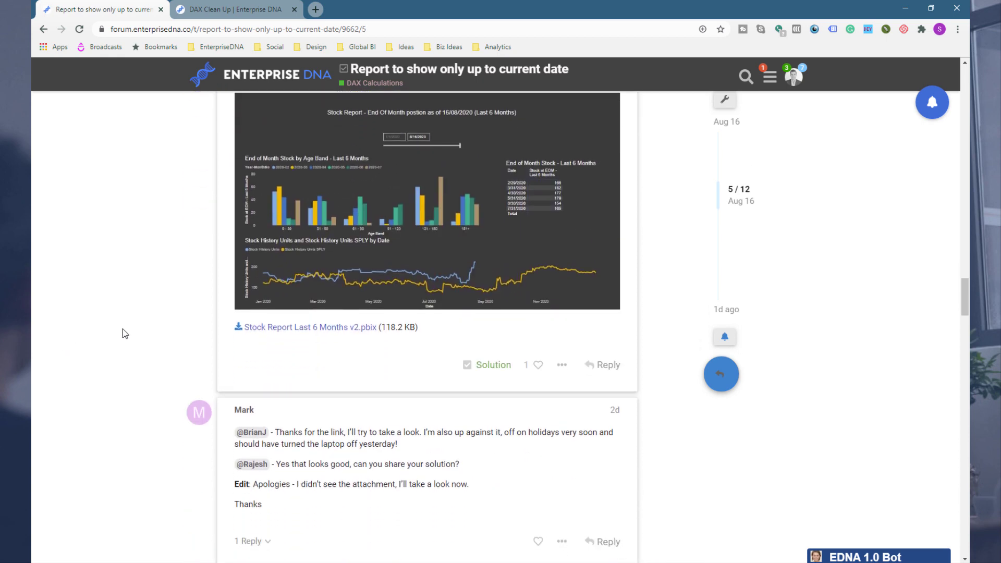